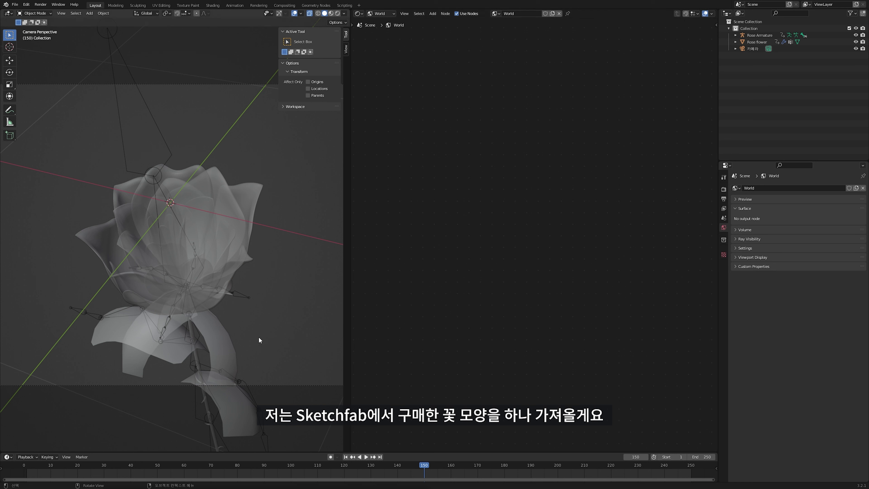
# - Select the Rose flower mesh and view its UV layout in the UV Editing workspace
pyautogui.click(190, 243)
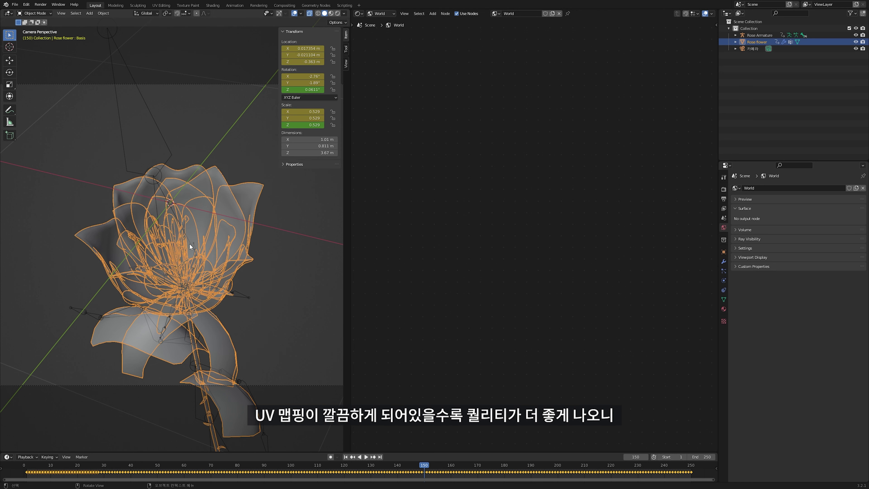
pyautogui.click(161, 5)
pyautogui.scroll(5, 479, 240)
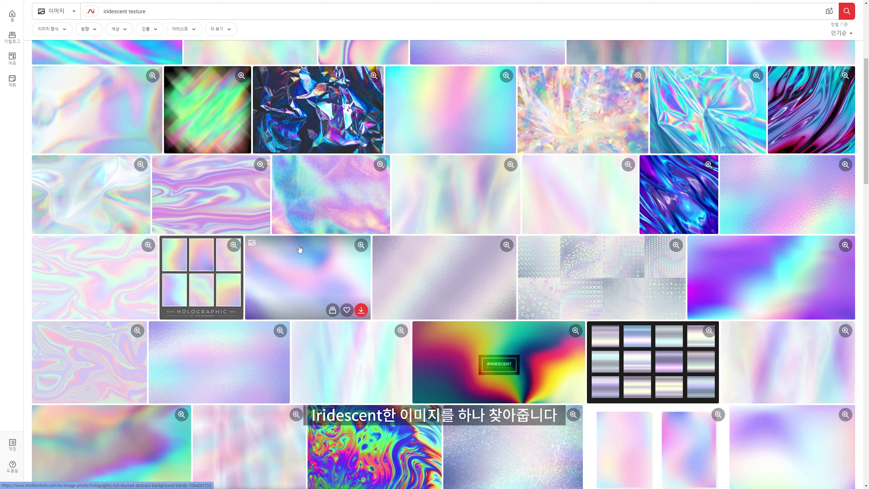
# - Scroll the Shutterstock 'iridescent texture' results to the end and highlight the search keyword
pyautogui.scroll(-4, 300, 253)
pyautogui.scroll(-4, 301, 256)
pyautogui.scroll(-4, 303, 264)
pyautogui.scroll(-3, 303, 263)
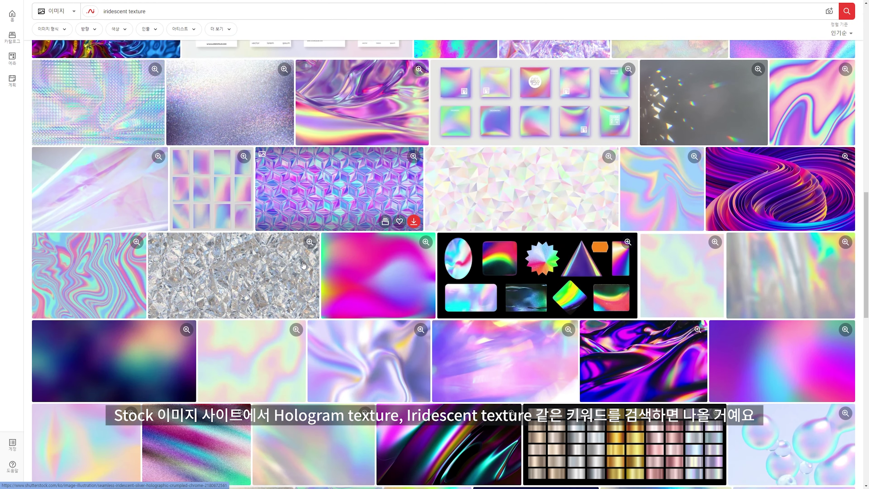
pyautogui.scroll(-4, 302, 263)
pyautogui.scroll(-4, 304, 265)
pyautogui.scroll(-3, 305, 268)
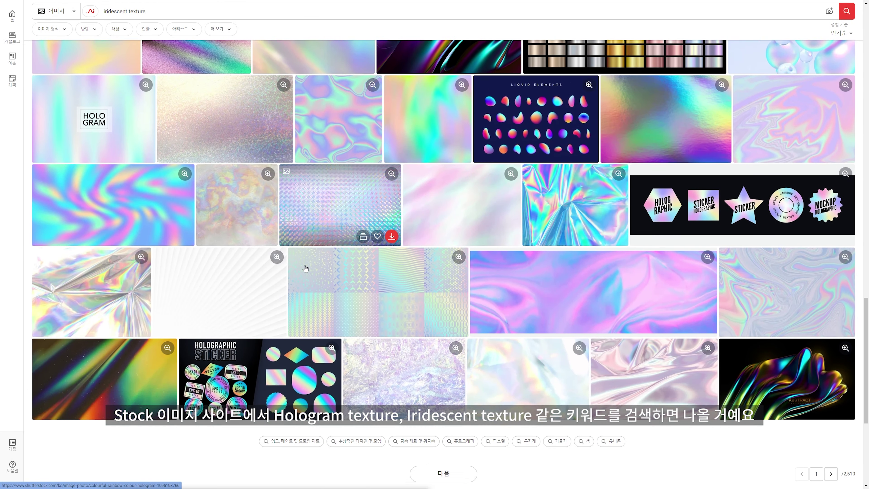
pyautogui.scroll(-3, 304, 270)
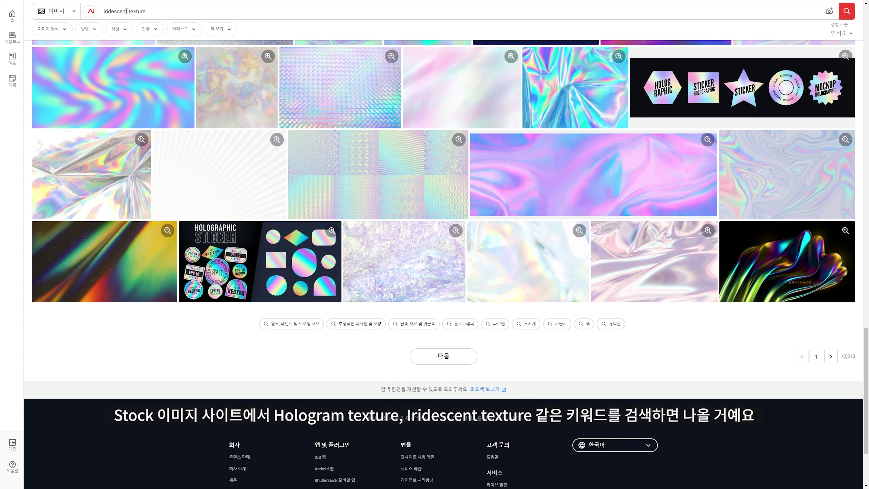
pyautogui.moveTo(127, 12); pyautogui.dragTo(101, 15)
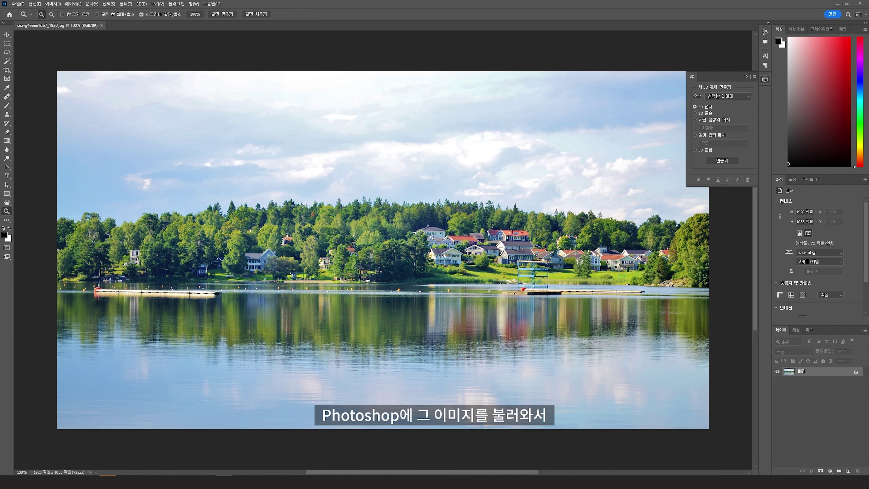
# - Apply a Gaussian Blur of about 25 px to the lake photo
pyautogui.click(126, 3)
pyautogui.click(216, 135)
pyautogui.moveTo(401, 221); pyautogui.dragTo(406, 219)
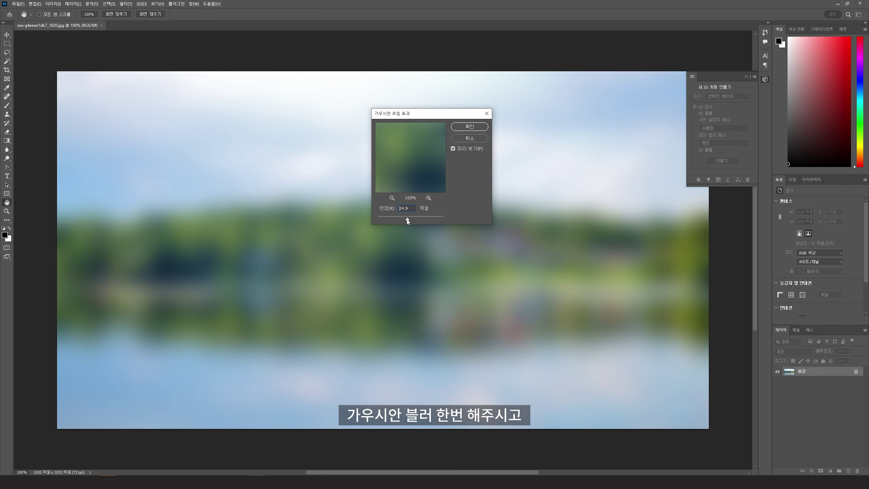
pyautogui.click(457, 127)
pyautogui.press('z')
# - Swirl the blurred photo into streaks with Liquify forward-warp strokes at brush size 500
pyautogui.hotkey('ctrl', 'shift', 'x')
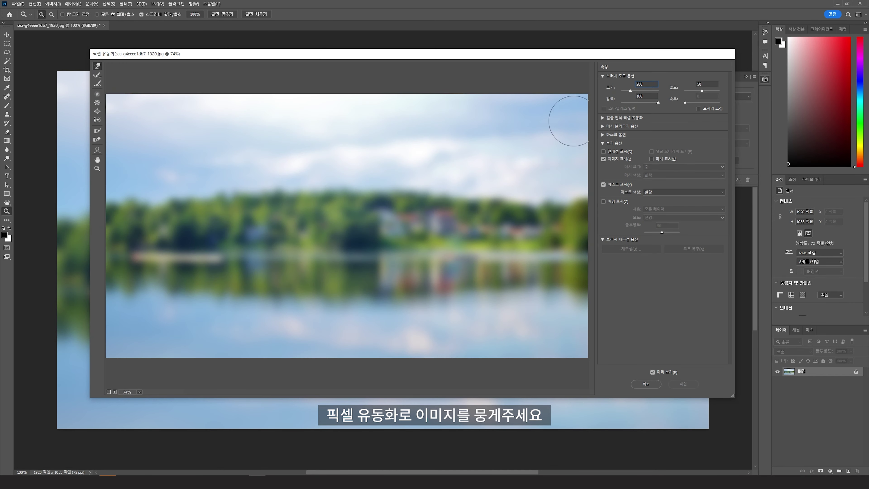
pyautogui.moveTo(520, 172); pyautogui.dragTo(185, 223)
pyautogui.moveTo(547, 205); pyautogui.dragTo(110, 274)
pyautogui.moveTo(479, 240)
pyautogui.mouseDown()
pyautogui.moveTo(197, 173)
pyautogui.moveTo(290, 78)
pyautogui.moveTo(445, 116)
pyautogui.moveTo(175, 310)
pyautogui.moveTo(359, 329)
pyautogui.moveTo(444, 172)
pyautogui.mouseUp()
pyautogui.press(']')
pyautogui.press(']')
pyautogui.press(']')
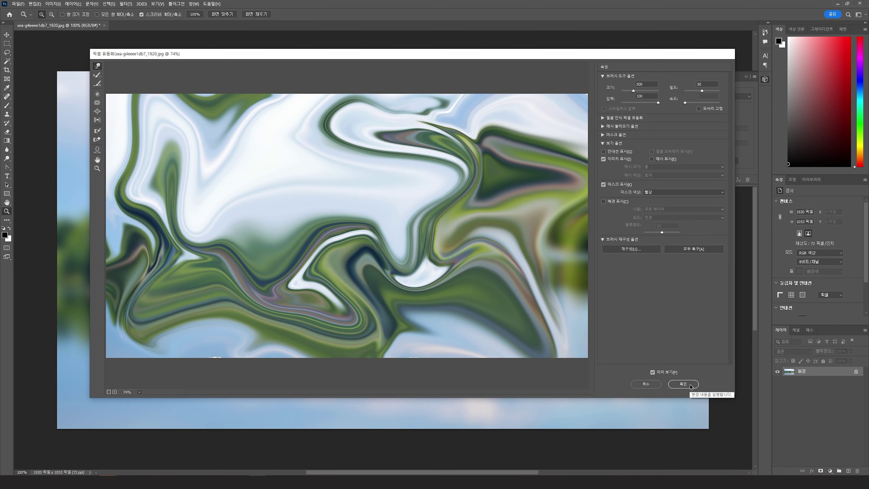
pyautogui.click(683, 383)
# - Apply a second, lighter Gaussian Blur of about 15 px to the warped image
pyautogui.click(126, 4)
pyautogui.click(216, 135)
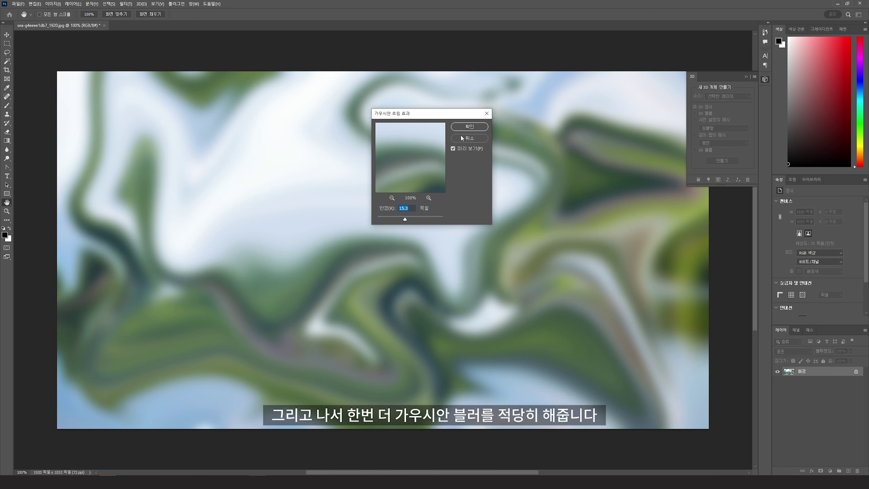
pyautogui.moveTo(403, 217); pyautogui.dragTo(394, 217)
pyautogui.press('Return')
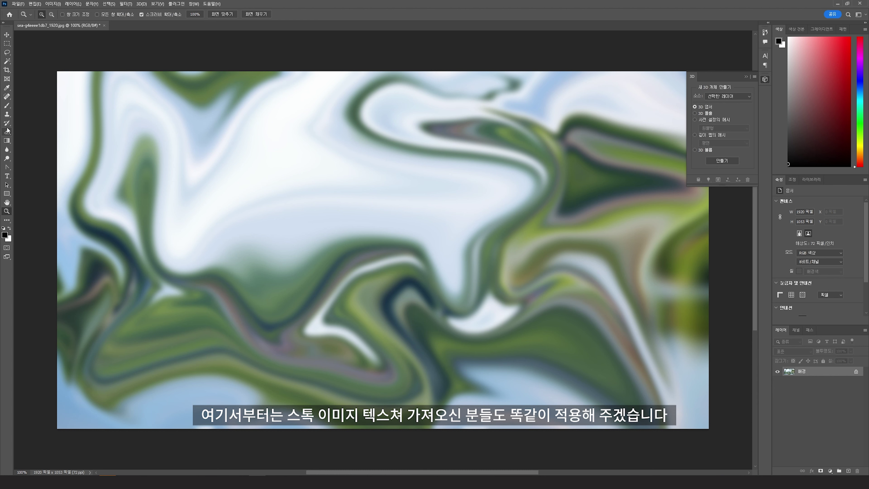
# - Paint soft black brush strokes across the top-left, right-centre and lower-left of the abstract
pyautogui.click(6, 105)
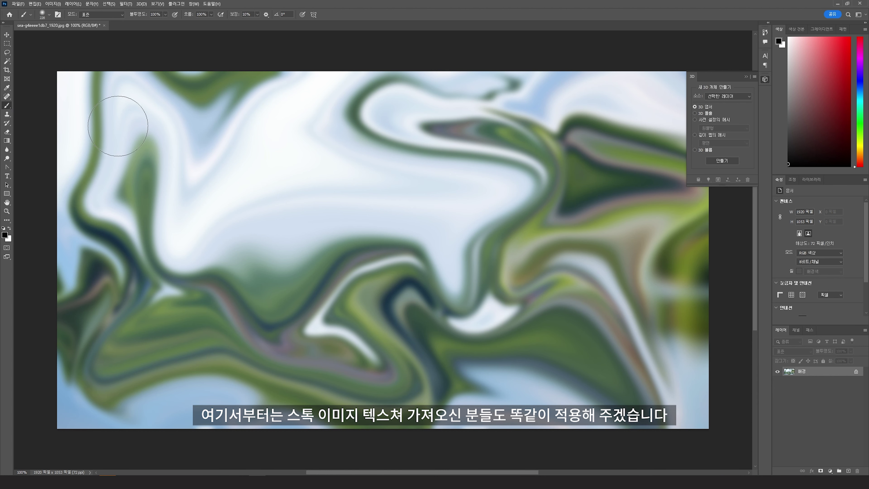
pyautogui.moveTo(85, 103)
pyautogui.mouseDown()
pyautogui.moveTo(317, 137)
pyautogui.moveTo(576, 262)
pyautogui.moveTo(188, 364)
pyautogui.moveTo(500, 101)
pyautogui.moveTo(599, 180)
pyautogui.moveTo(615, 232)
pyautogui.moveTo(640, 223)
pyautogui.moveTo(646, 267)
pyautogui.mouseUp()
pyautogui.moveTo(343, 315); pyautogui.dragTo(212, 295)
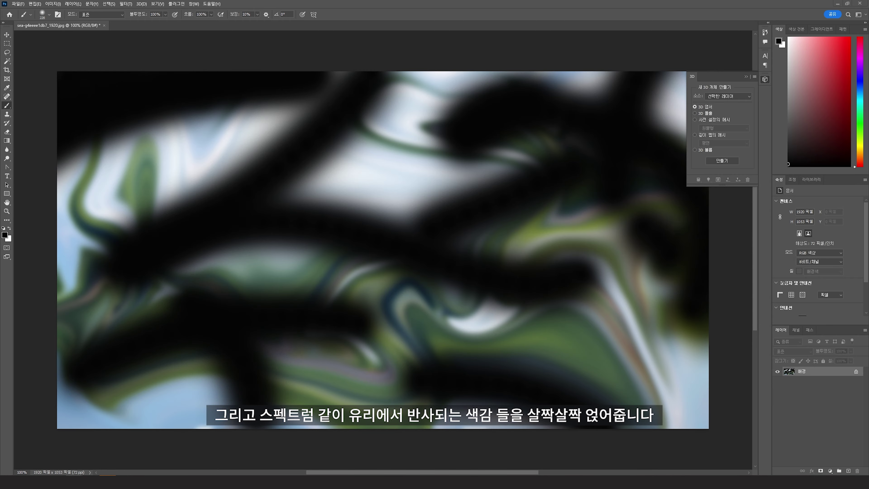
# - Place the prism photo diagonally and set its blend mode to Screen
pyautogui.moveTo(500, 295)
pyautogui.mouseDown()
pyautogui.moveTo(298, 324)
pyautogui.moveTo(318, 280)
pyautogui.mouseUp()
pyautogui.press('Return')
pyautogui.click(793, 351)
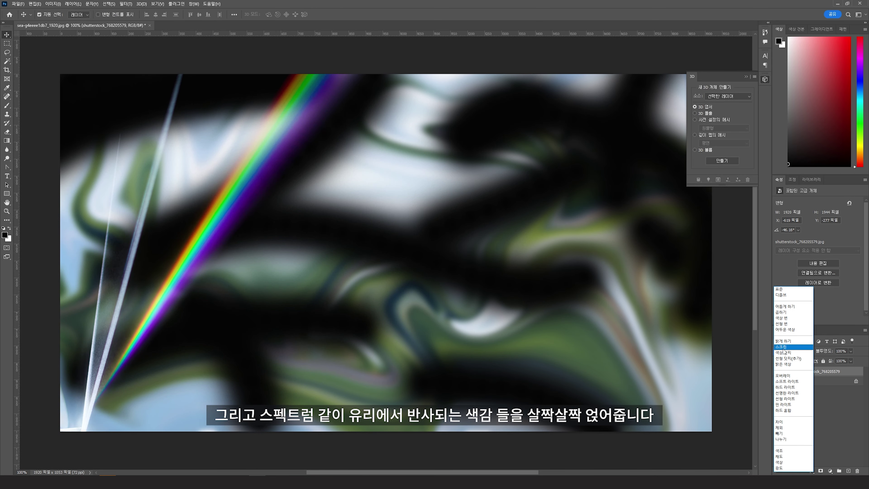
pyautogui.click(783, 347)
# - Duplicate the prism layer, move and rotate the copy, and set its opacity to 58%
pyautogui.hotkey('ctrl', 'j')
pyautogui.moveTo(409, 336); pyautogui.dragTo(561, 264)
pyautogui.hotkey('ctrl', 't')
pyautogui.moveTo(547, 147)
pyautogui.mouseDown()
pyautogui.moveTo(308, 81)
pyautogui.moveTo(672, 339)
pyautogui.mouseUp()
pyautogui.press('Return')
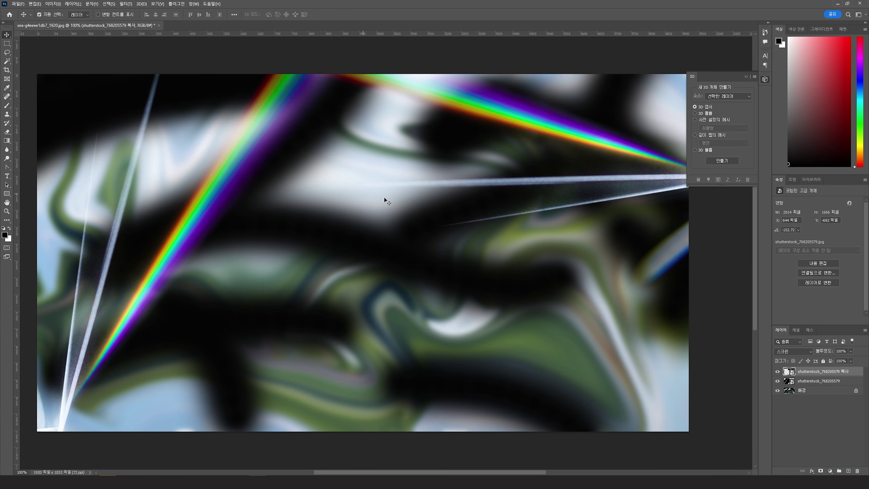
pyautogui.click(851, 350)
pyautogui.moveTo(852, 359); pyautogui.dragTo(837, 360)
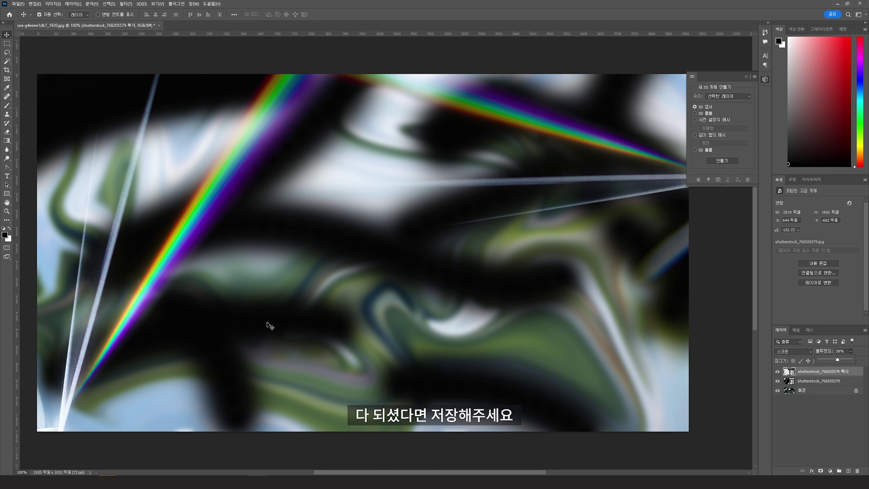
pyautogui.scroll(-1, 355, 380)
pyautogui.scroll(1, 386, 405)
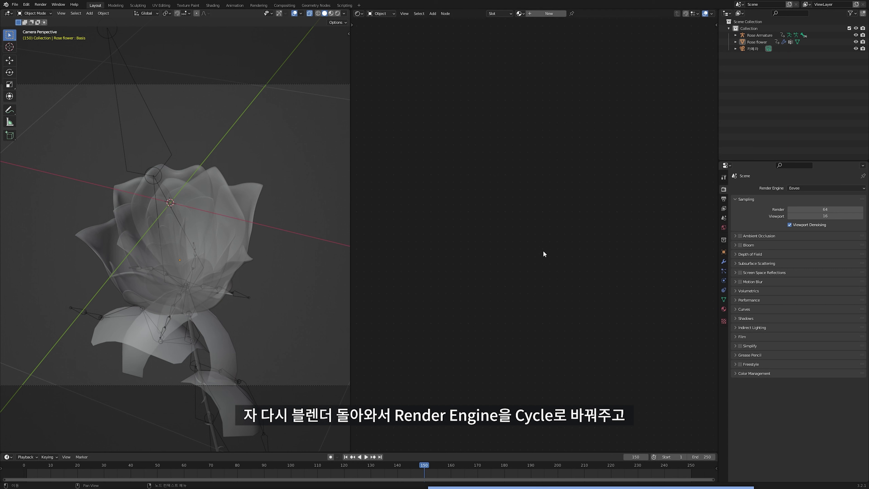
# - Switch the render engine to Cycles and set the viewport to Rendered shading
pyautogui.click(797, 188)
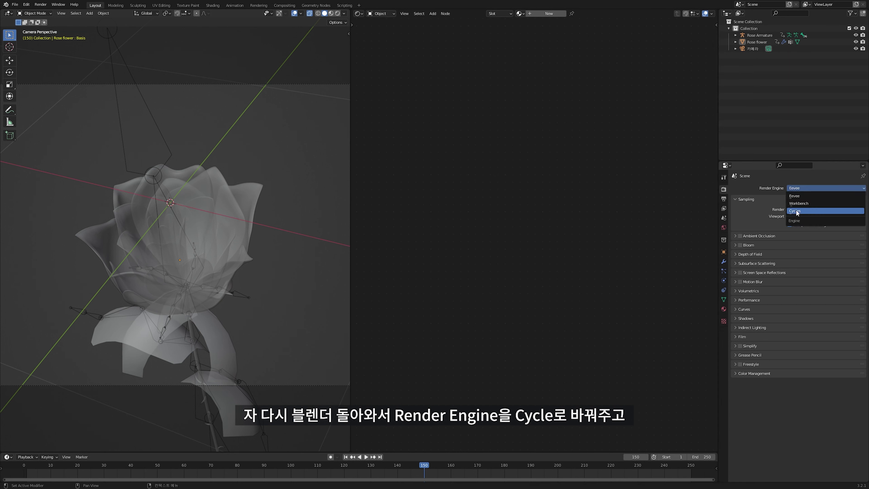
pyautogui.click(797, 211)
pyautogui.press('z')
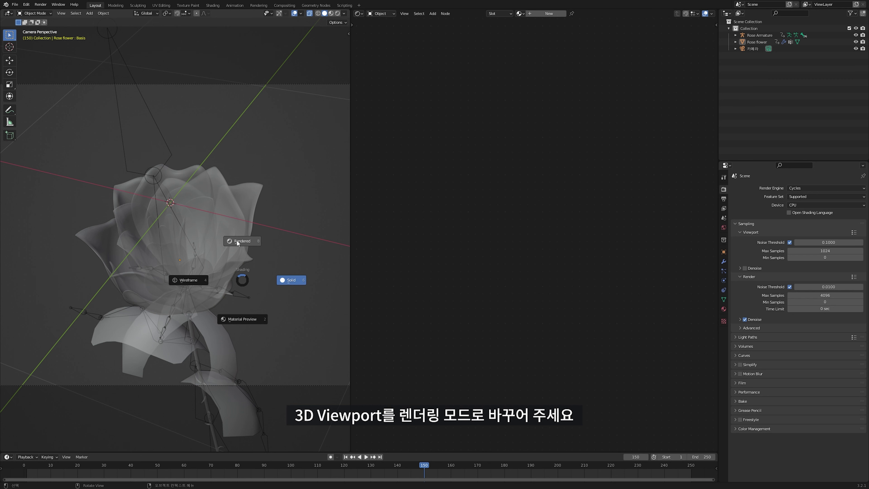
pyautogui.click(237, 242)
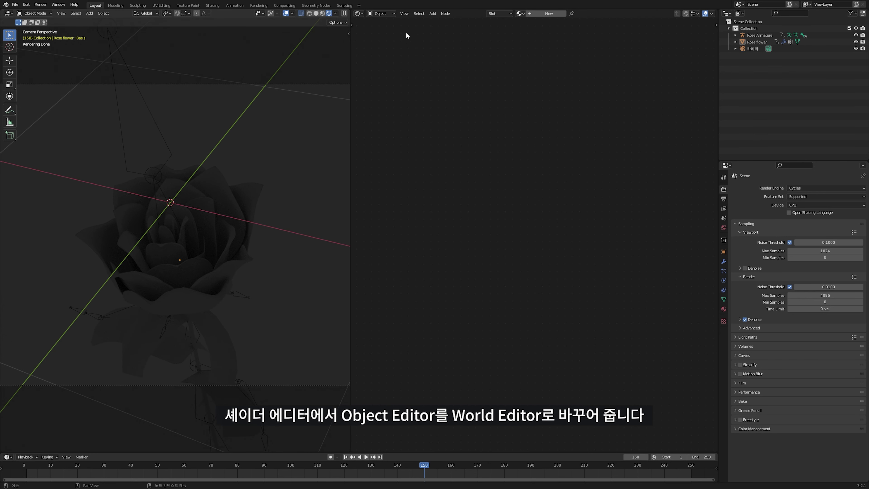
# - Show the World node tree in the Shader Editor instead of the object's
pyautogui.click(391, 14)
pyautogui.click(387, 28)
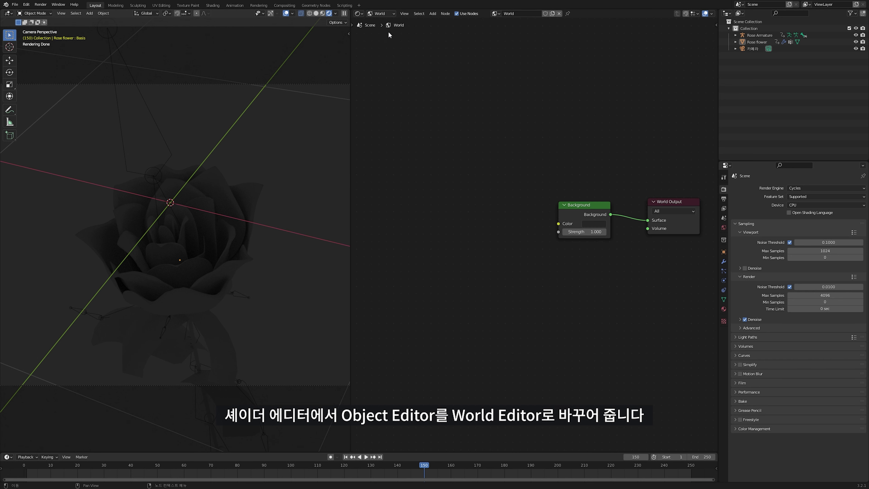
pyautogui.moveTo(624, 277); pyautogui.dragTo(559, 280, button='middle')
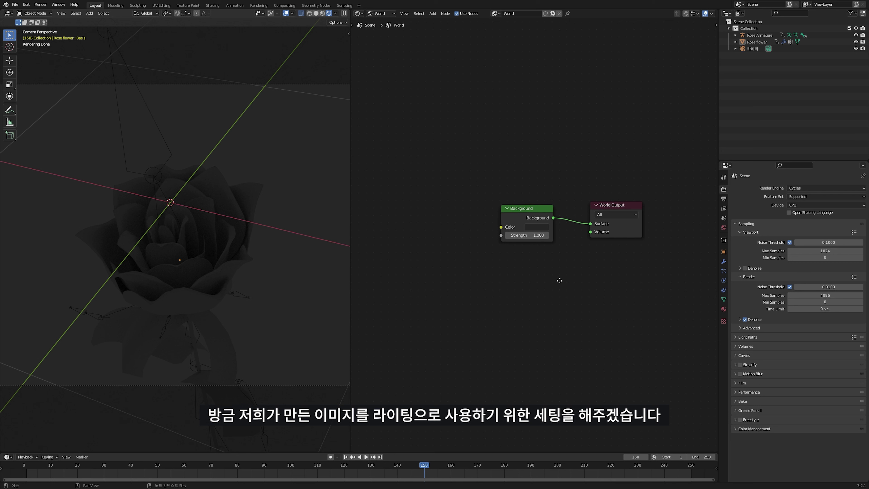
# - Set the world Color to an Environment Texture loaded from World Texture.png
pyautogui.click(723, 228)
pyautogui.click(787, 231)
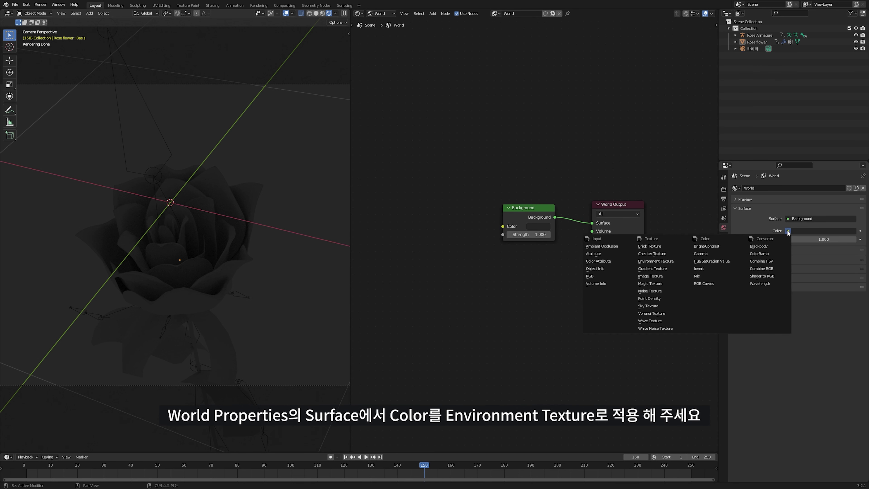
pyautogui.click(654, 262)
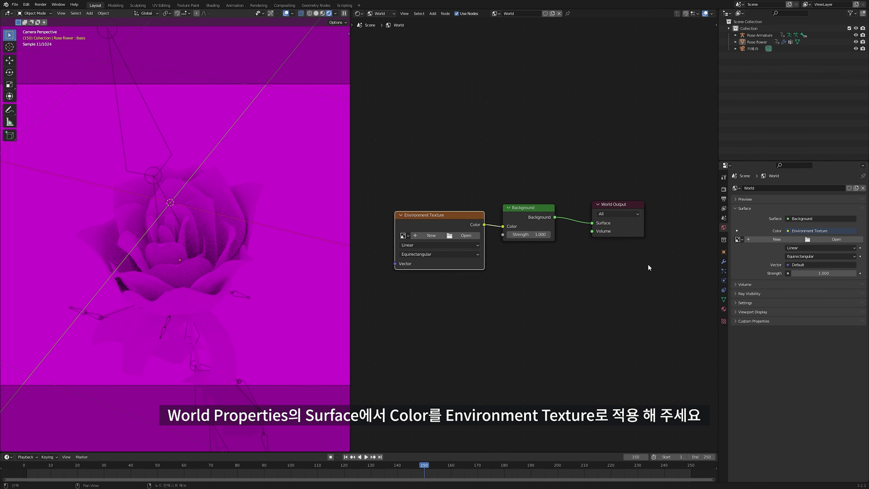
pyautogui.click(459, 236)
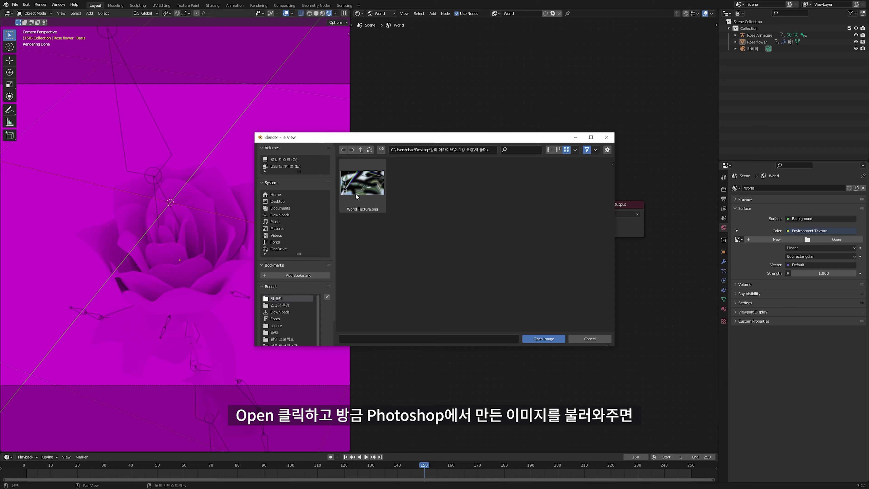
pyautogui.click(357, 191)
pyautogui.click(537, 338)
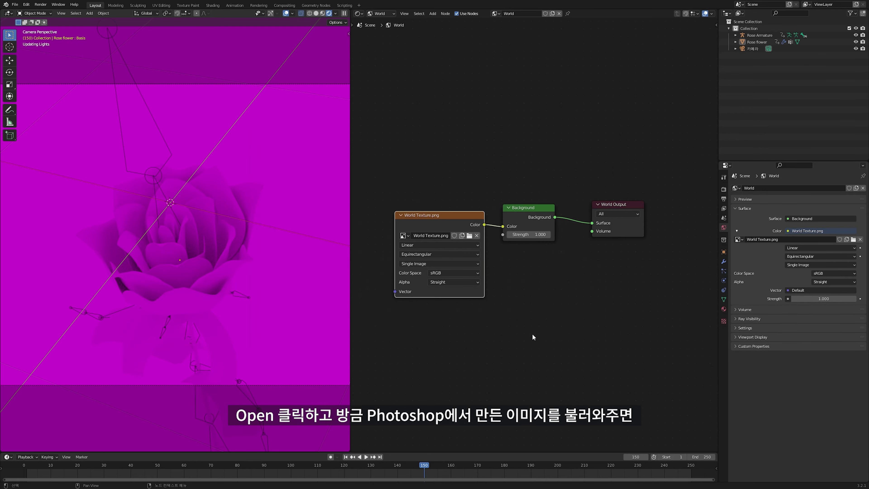
pyautogui.moveTo(218, 305)
pyautogui.mouseDown(button='middle')
pyautogui.moveTo(237, 266)
pyautogui.moveTo(339, 229)
pyautogui.moveTo(109, 236)
pyautogui.moveTo(188, 278)
pyautogui.moveTo(226, 325)
pyautogui.moveTo(112, 311)
pyautogui.mouseUp(button='middle')
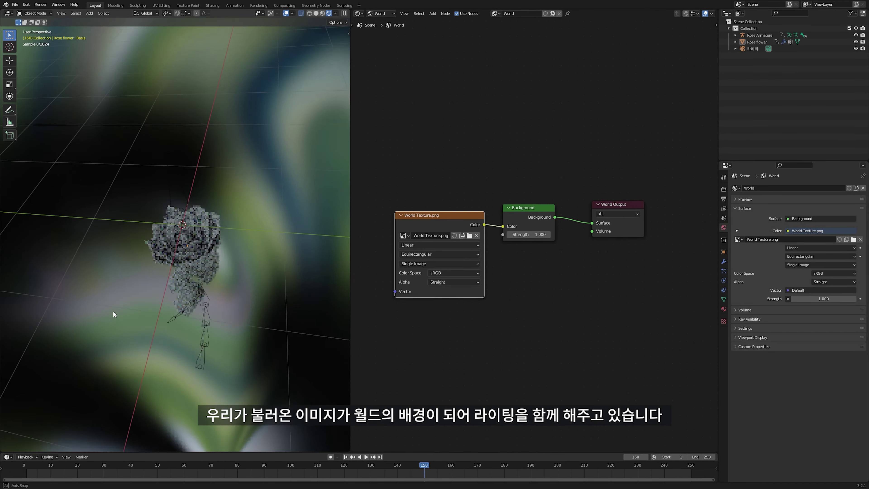
pyautogui.press('KP_0')
pyautogui.scroll(-1, 410, 406)
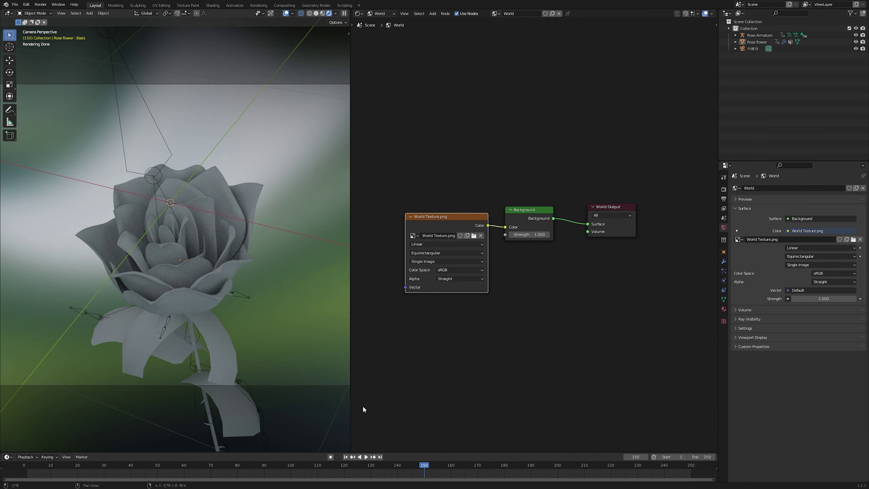
# - Check the Add-ons page in Edit > Preferences, then close the window
pyautogui.click(26, 4)
pyautogui.click(38, 101)
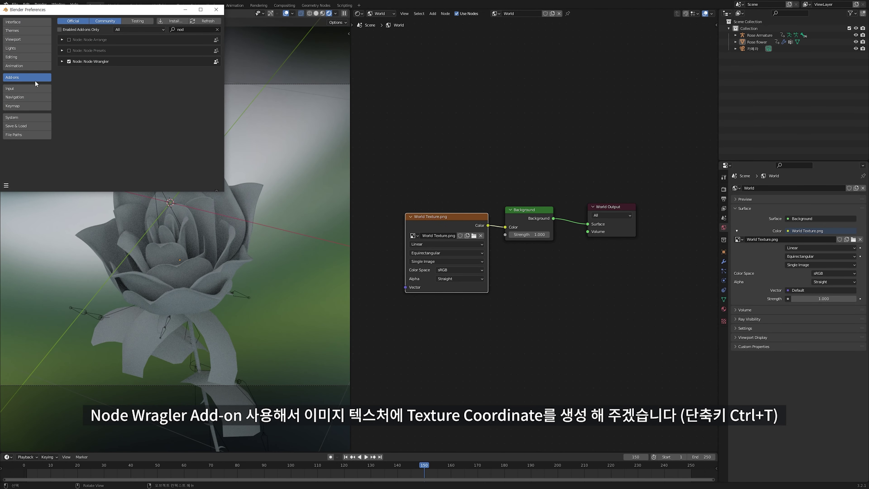
pyautogui.click(216, 9)
# - Add Texture Coordinate and Mapping nodes with Ctrl+T and set Mapping Y rotation to 82.3°
pyautogui.hotkey('ctrl', 't')
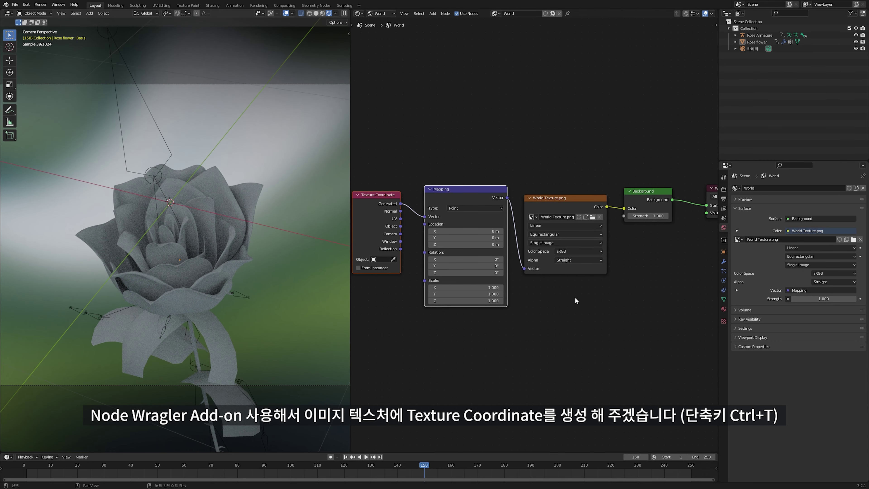
pyautogui.moveTo(465, 265); pyautogui.dragTo(496, 265)
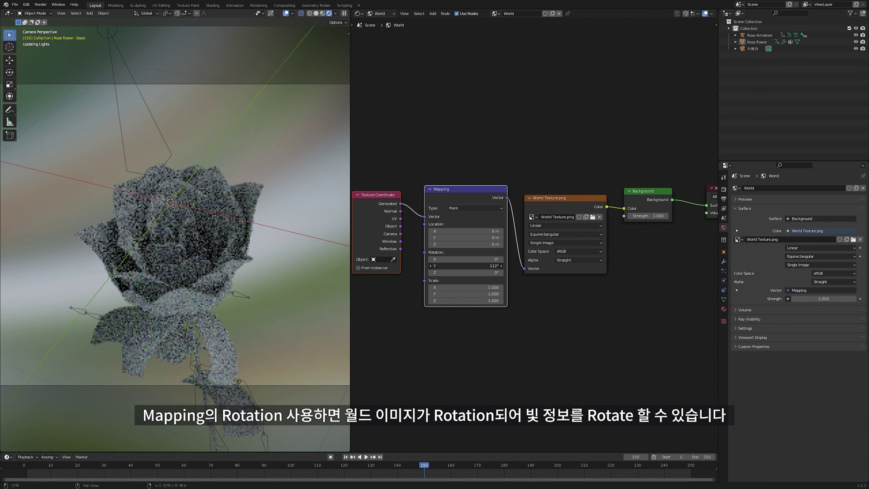
pyautogui.moveTo(496, 265); pyautogui.dragTo(466, 267)
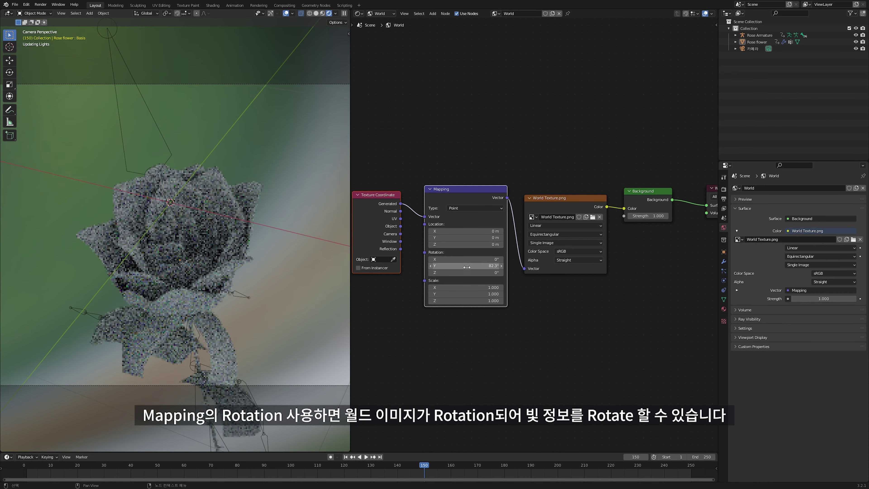
pyautogui.moveTo(632, 328)
pyautogui.mouseDown(button='middle')
pyautogui.moveTo(512, 349)
pyautogui.moveTo(543, 345)
pyautogui.mouseUp(button='middle')
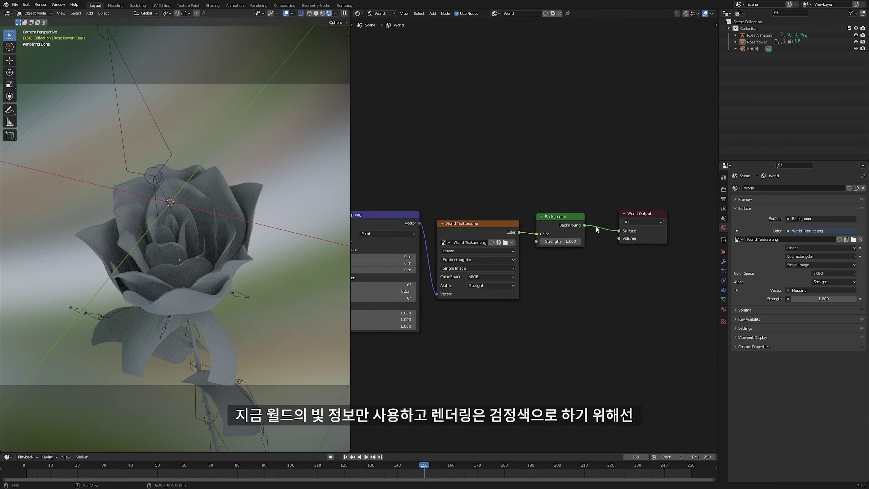
# - Insert a Mix Shader between the Background and World Output nodes
pyautogui.moveTo(618, 239); pyautogui.dragTo(596, 254)
pyautogui.write('mix')
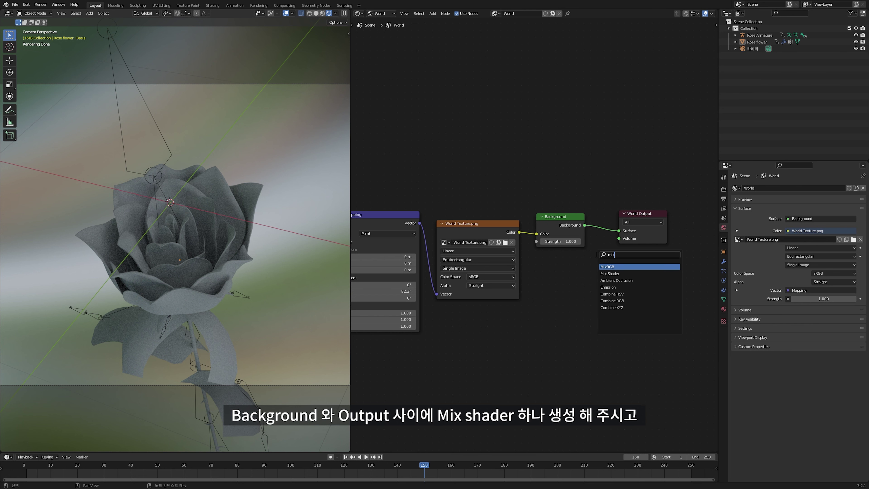
pyautogui.press('Down')
pyautogui.press('Return')
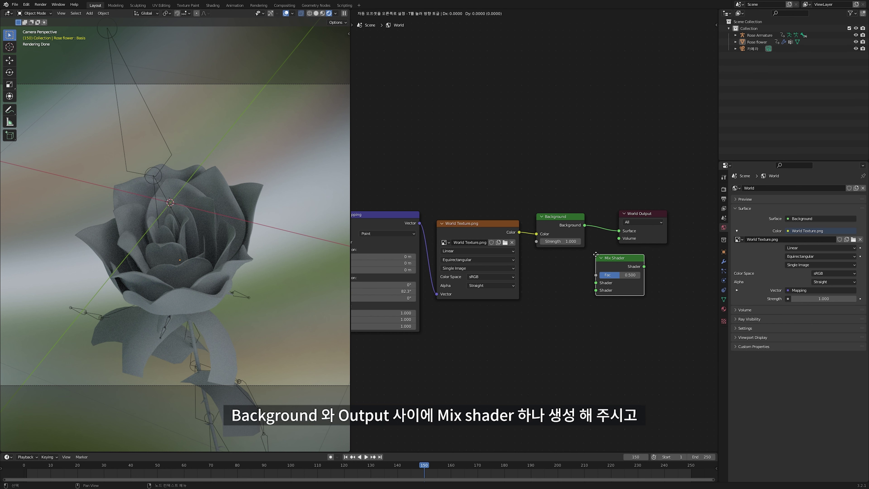
pyautogui.click(613, 221)
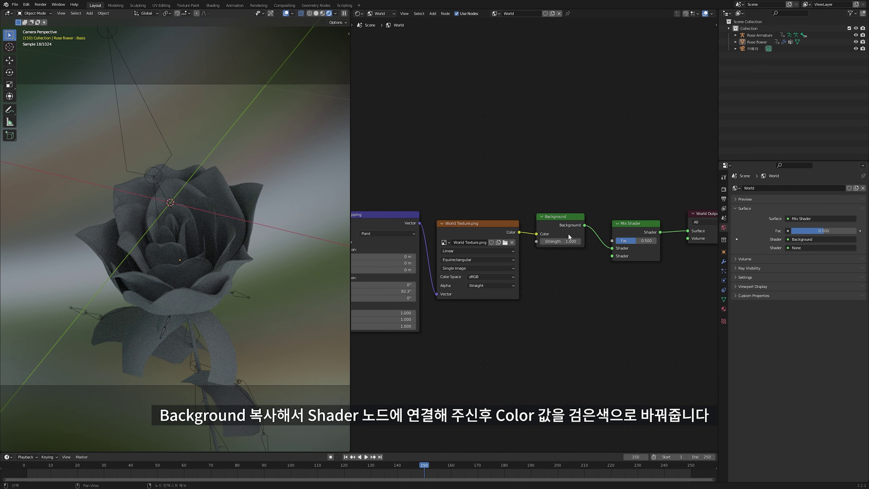
# - Duplicate the Background node, connect it to the Mix Shader's second input, and make it black
pyautogui.click(566, 216)
pyautogui.hotkey('shift', 'd')
pyautogui.click(564, 289)
pyautogui.moveTo(582, 297); pyautogui.dragTo(612, 261)
pyautogui.click(574, 305)
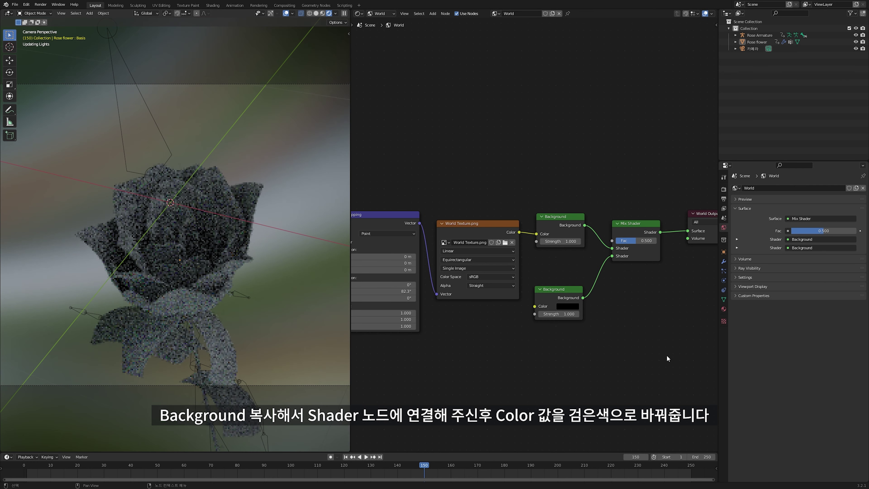
pyautogui.hotkey('shift', 'a')
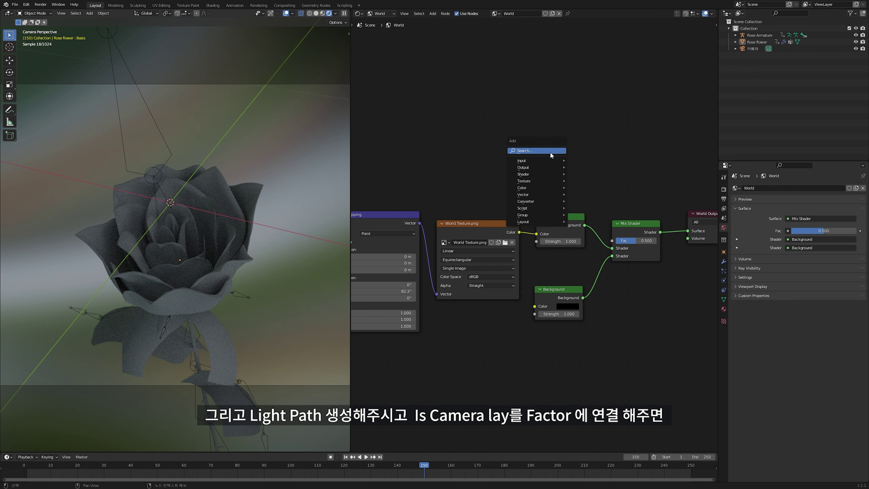
# - Add a Light Path node and link Is Camera Ray to the Mix Shader Fac
pyautogui.write('light')
pyautogui.click(573, 165)
pyautogui.click(558, 89)
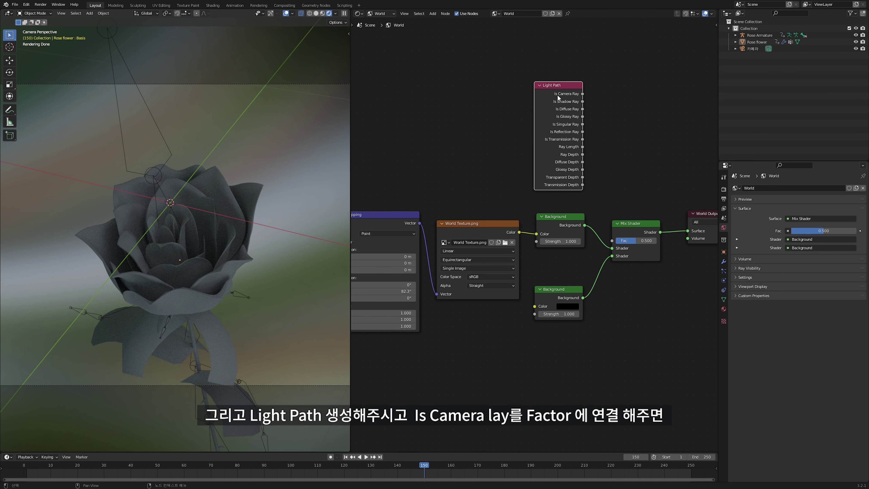
pyautogui.moveTo(582, 93); pyautogui.dragTo(611, 240)
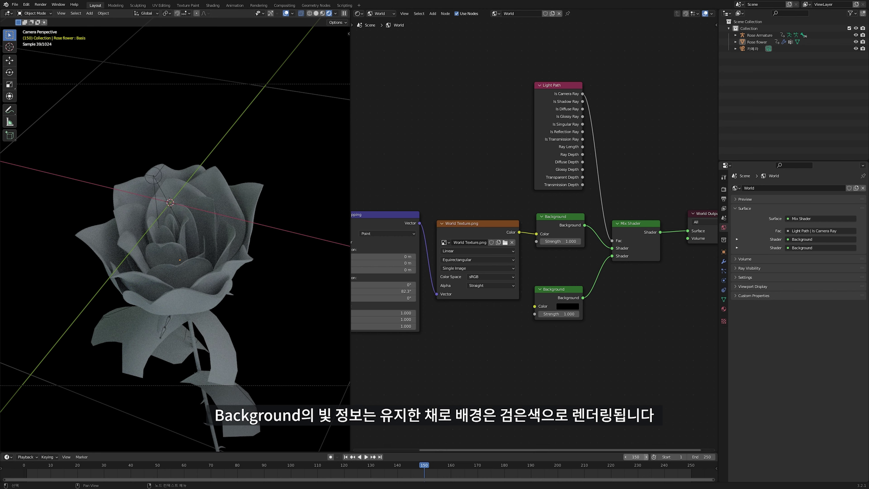
pyautogui.moveTo(294, 335)
pyautogui.mouseDown(button='middle')
pyautogui.moveTo(277, 313)
pyautogui.moveTo(300, 358)
pyautogui.mouseUp(button='middle')
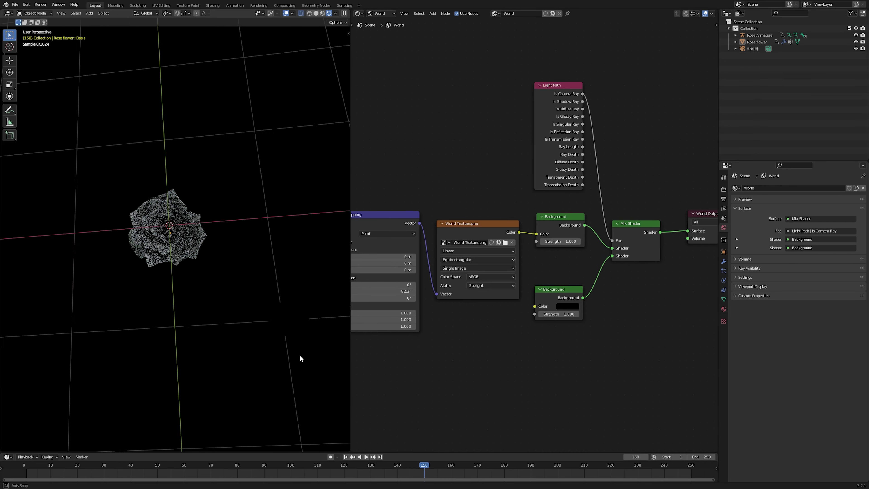
# - Select Rose flower and create a new material in Material Properties
pyautogui.click(380, 13)
pyautogui.click(723, 309)
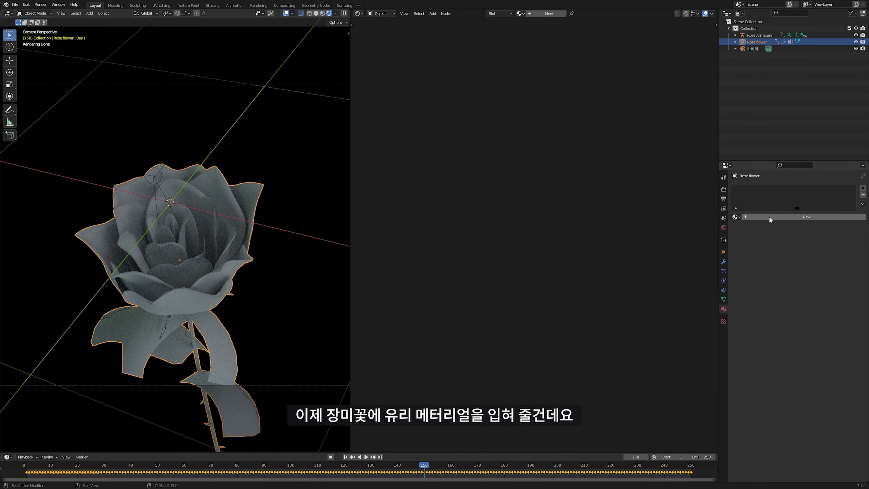
pyautogui.click(768, 217)
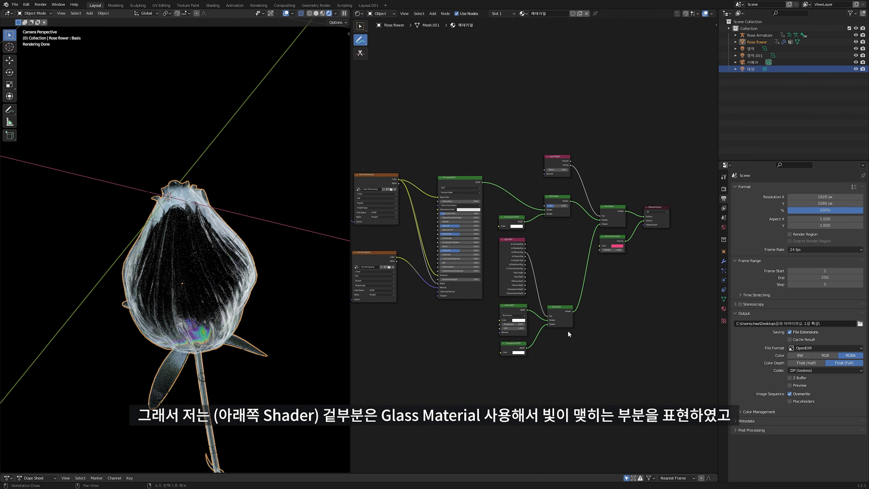
# - Draw annotation loops around the lower glass nodes and the upper scratch and transparent shader nodes
pyautogui.moveTo(534, 373); pyautogui.dragTo(539, 376)
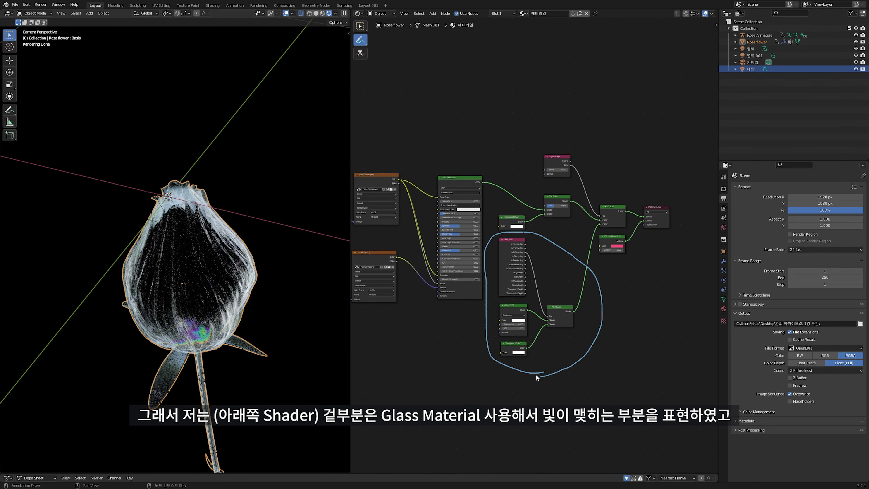
pyautogui.moveTo(455, 340); pyautogui.dragTo(566, 342, button='middle')
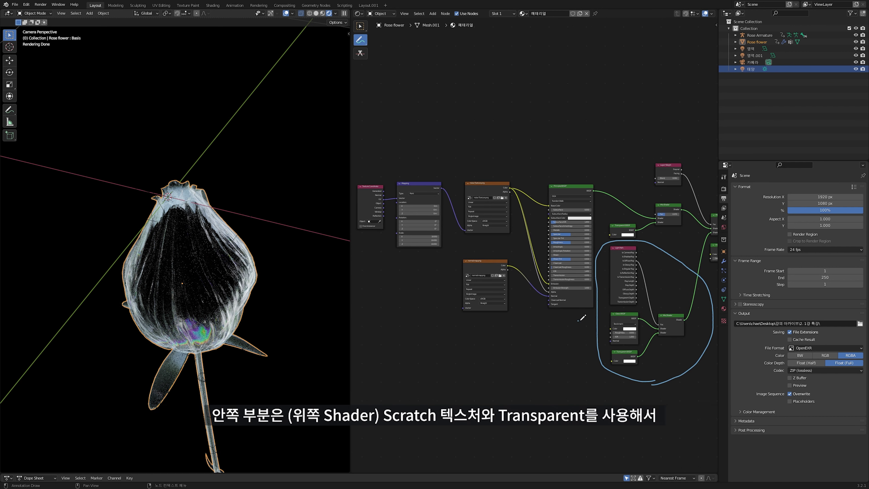
pyautogui.moveTo(578, 321)
pyautogui.mouseDown()
pyautogui.moveTo(635, 235)
pyautogui.moveTo(409, 139)
pyautogui.mouseUp()
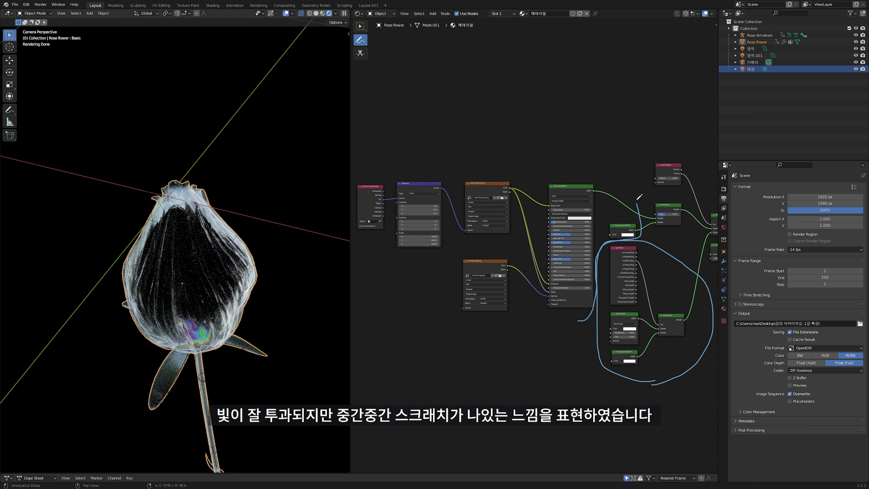
pyautogui.moveTo(358, 152); pyautogui.dragTo(582, 315)
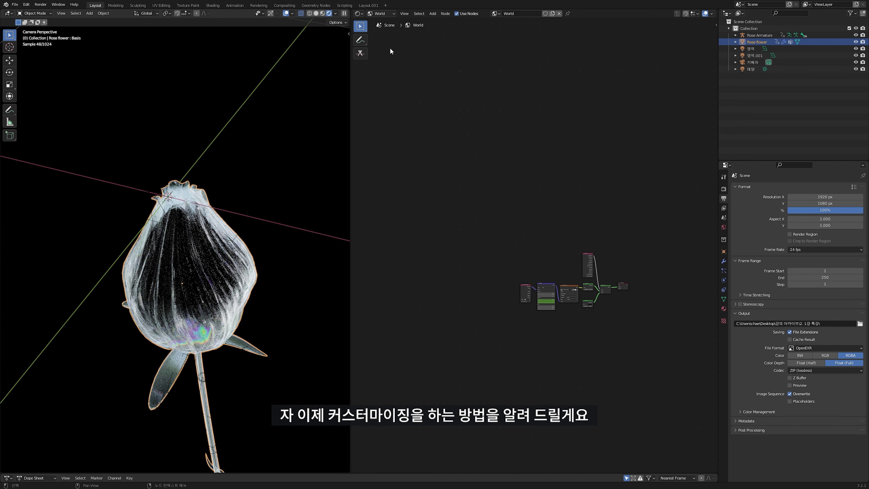
# - Bring the world Background node into view and test Strength values above 12, up to 19.4
pyautogui.scroll(1, 590, 274)
pyautogui.scroll(2, 589, 273)
pyautogui.scroll(2, 522, 281)
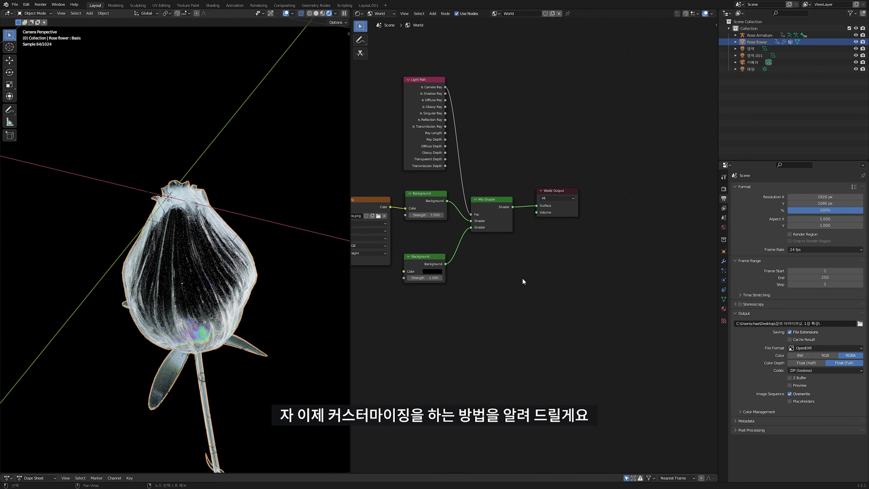
pyautogui.scroll(2, 450, 291)
pyautogui.moveTo(450, 291); pyautogui.dragTo(583, 304, button='middle')
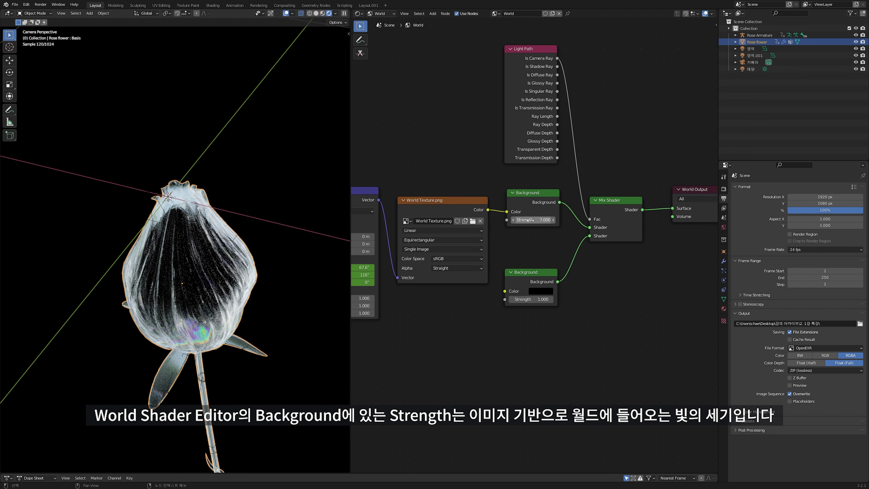
pyautogui.moveTo(530, 220); pyautogui.dragTo(548, 219)
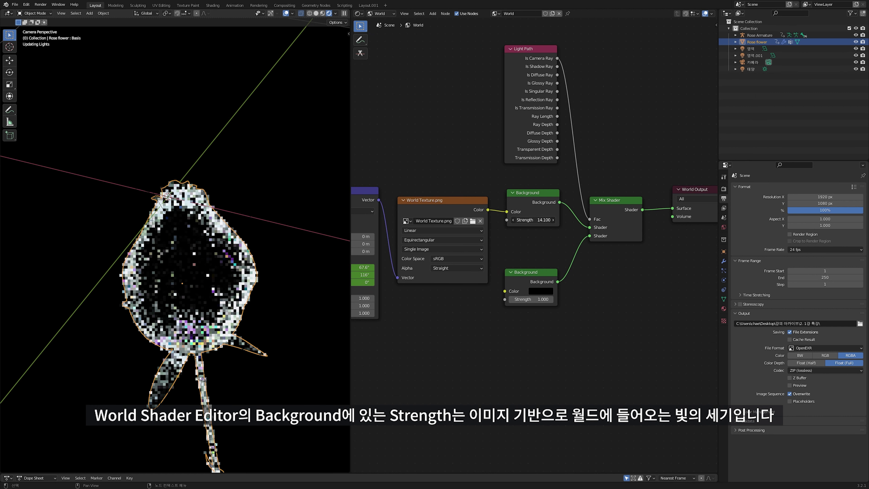
pyautogui.moveTo(533, 220); pyautogui.dragTo(536, 220)
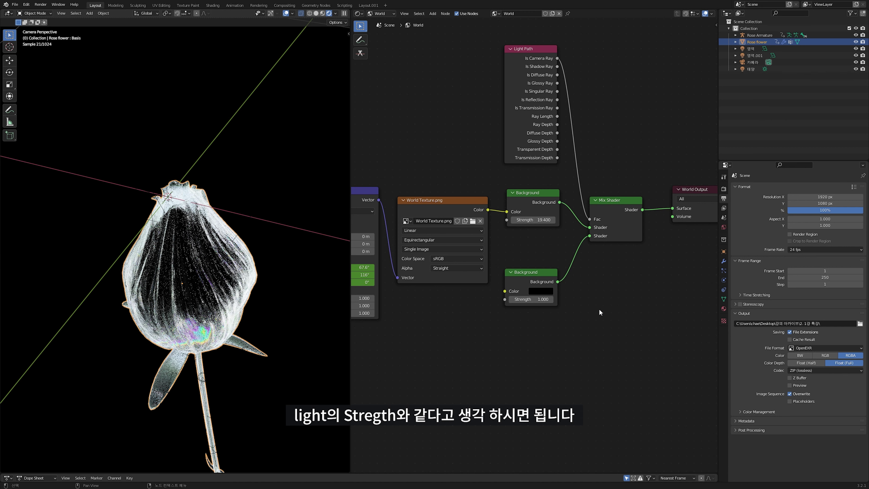
# - Undo back to 7.000, then set the world Background Strength to 1
pyautogui.hotkey('ctrl', 'z')
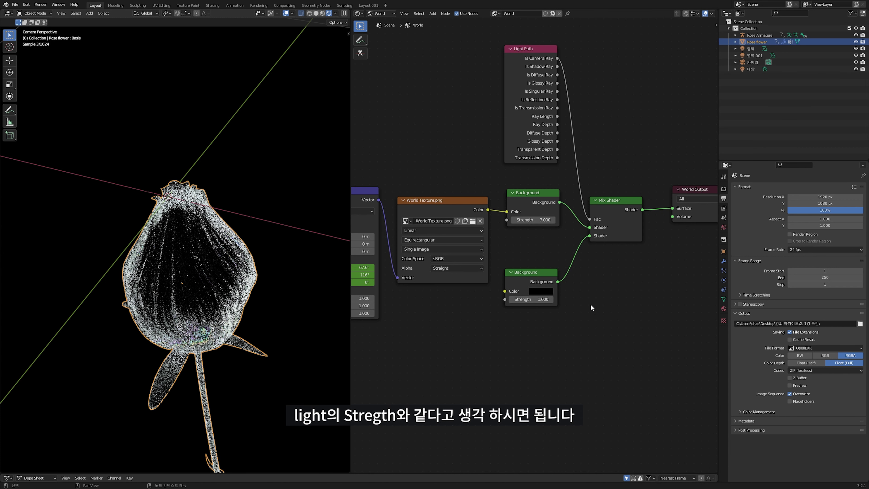
pyautogui.click(532, 219)
pyautogui.write('1')
pyautogui.press('Return')
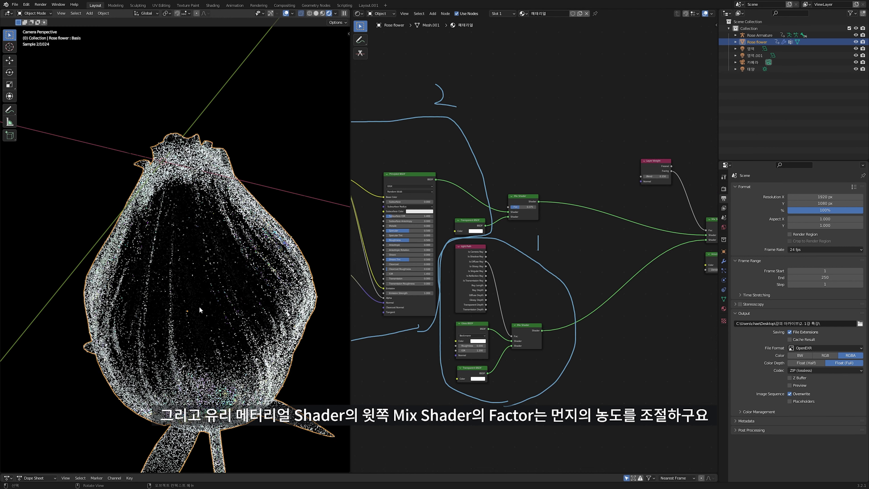
# - Tune the dust Mix Shader Fac to just under 0.325 and the Layer Weight Blend to 0.300
pyautogui.moveTo(517, 209); pyautogui.dragTo(547, 209)
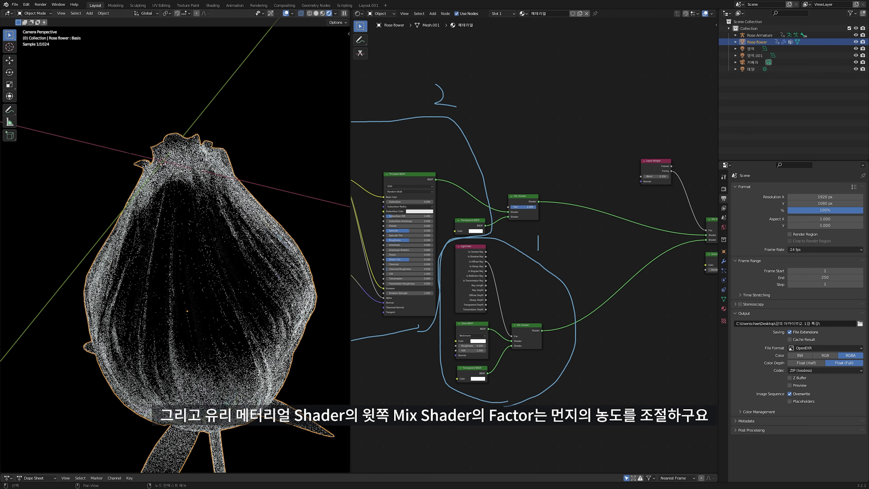
pyautogui.moveTo(529, 207); pyautogui.dragTo(519, 206)
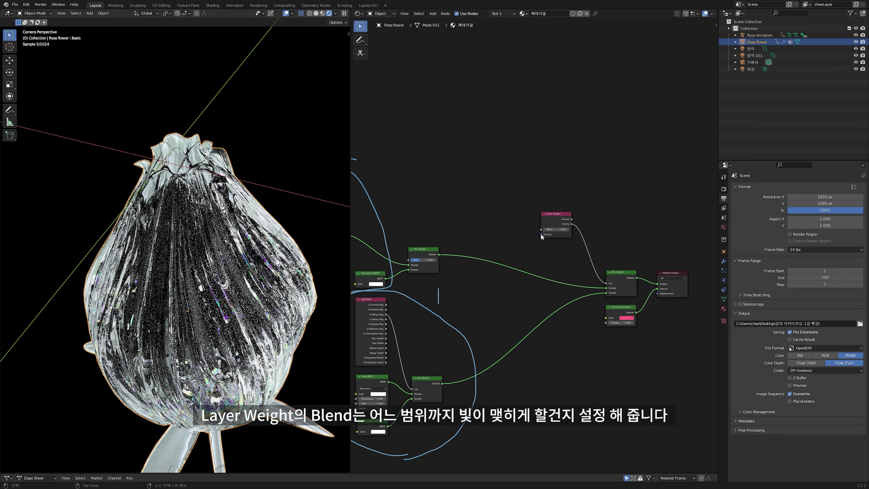
pyautogui.moveTo(560, 230); pyautogui.dragTo(554, 229)
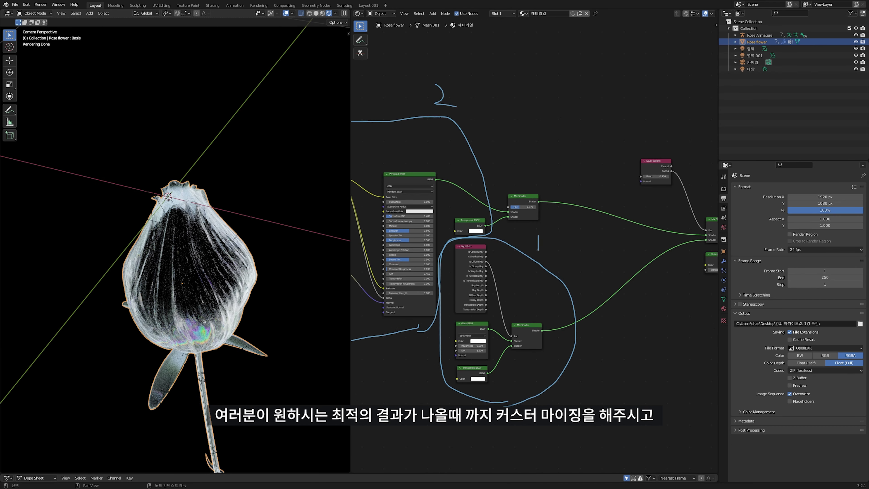
pyautogui.moveTo(517, 208); pyautogui.dragTo(515, 208)
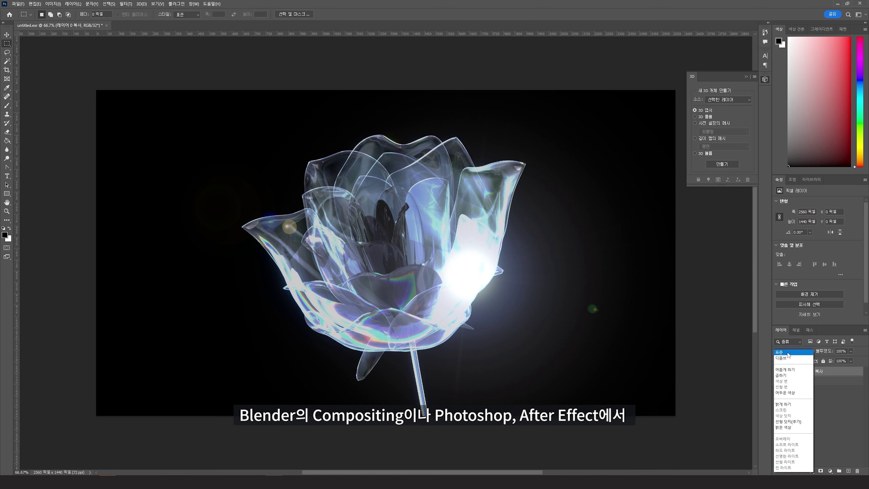
pyautogui.click(788, 355)
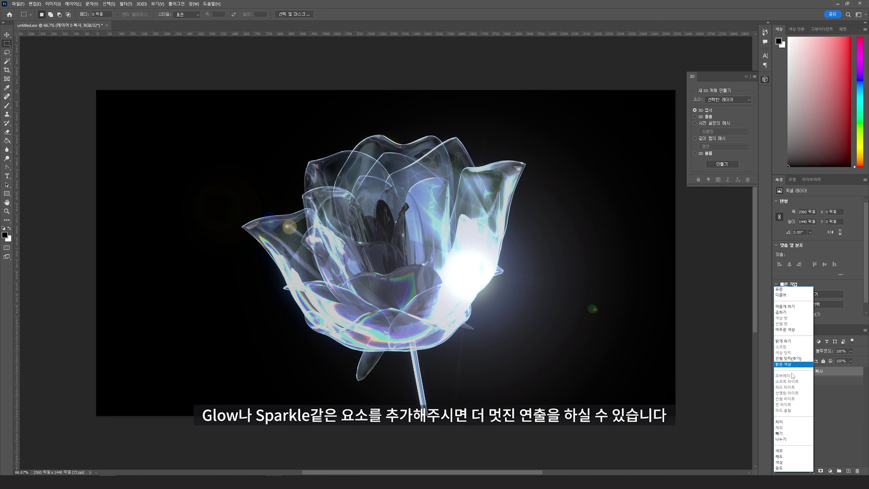
# - Drag the copied layer's Curves point to input 119, output 100 to darken it
pyautogui.moveTo(373, 204); pyautogui.dragTo(367, 210)
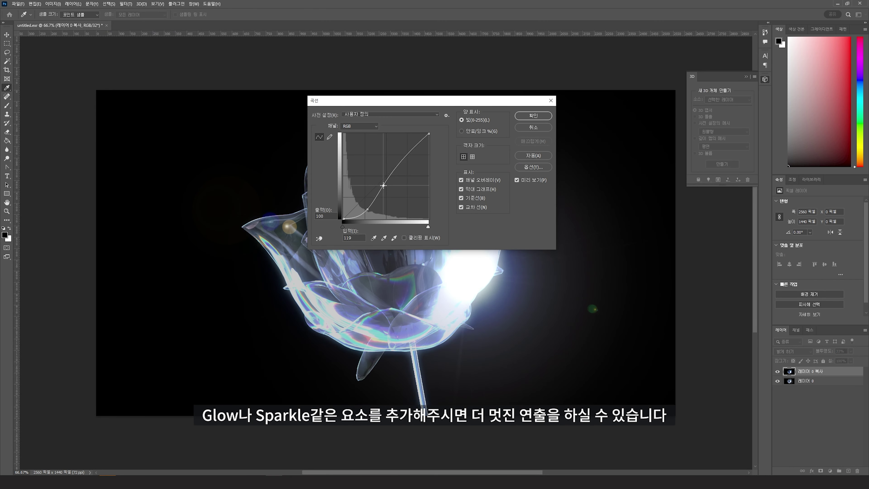